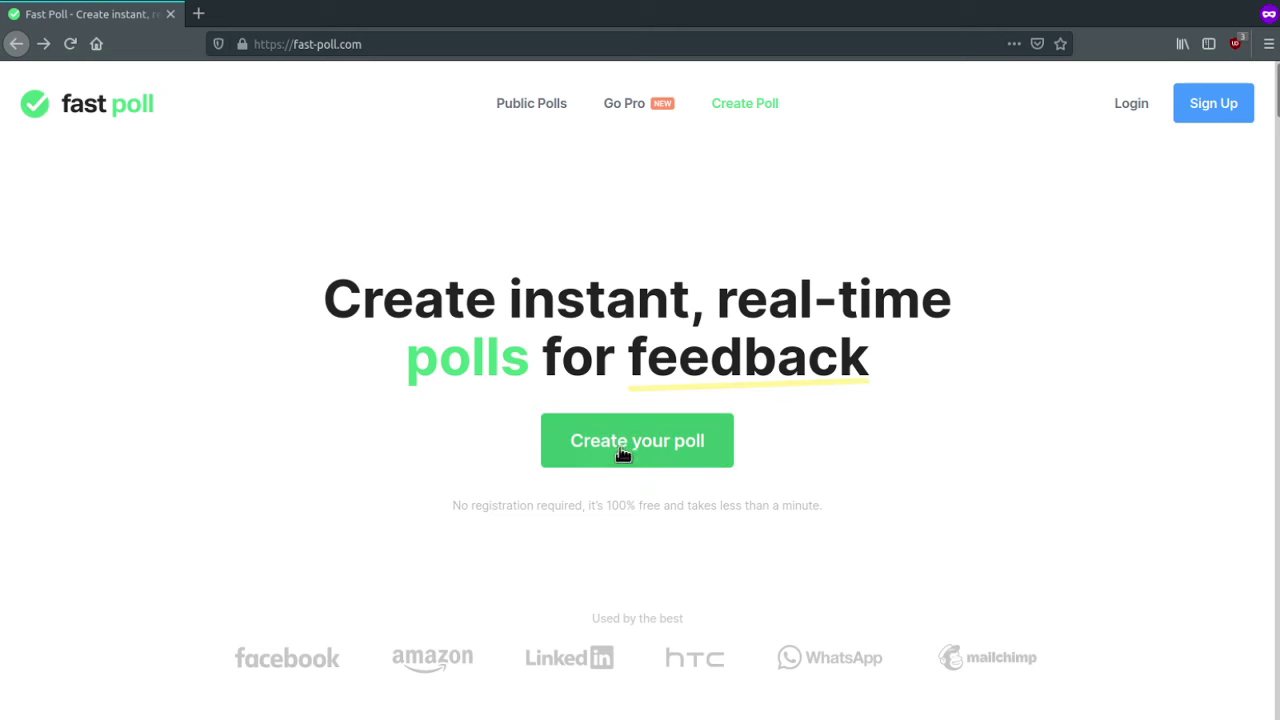
# Start a new poll and enter the question "Που θα πάμε εκδρομή"
pyautogui.click(612, 444)
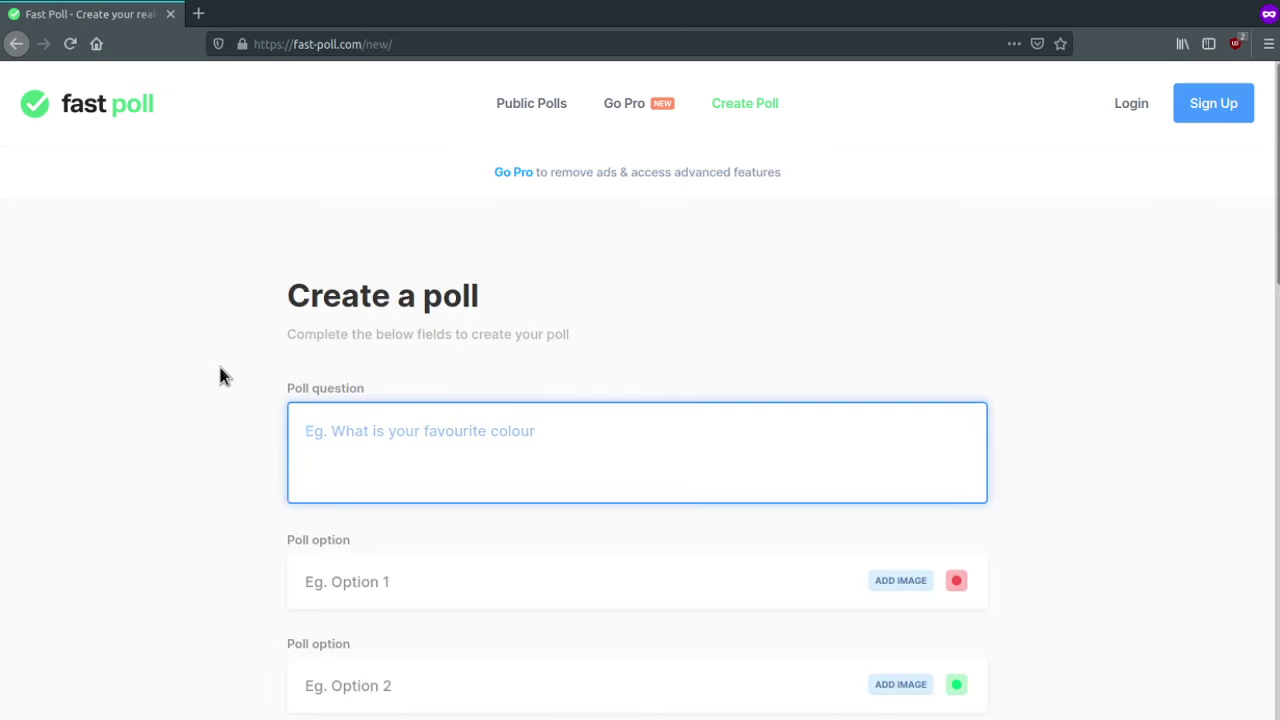
pyautogui.scroll(-2, 222, 375)
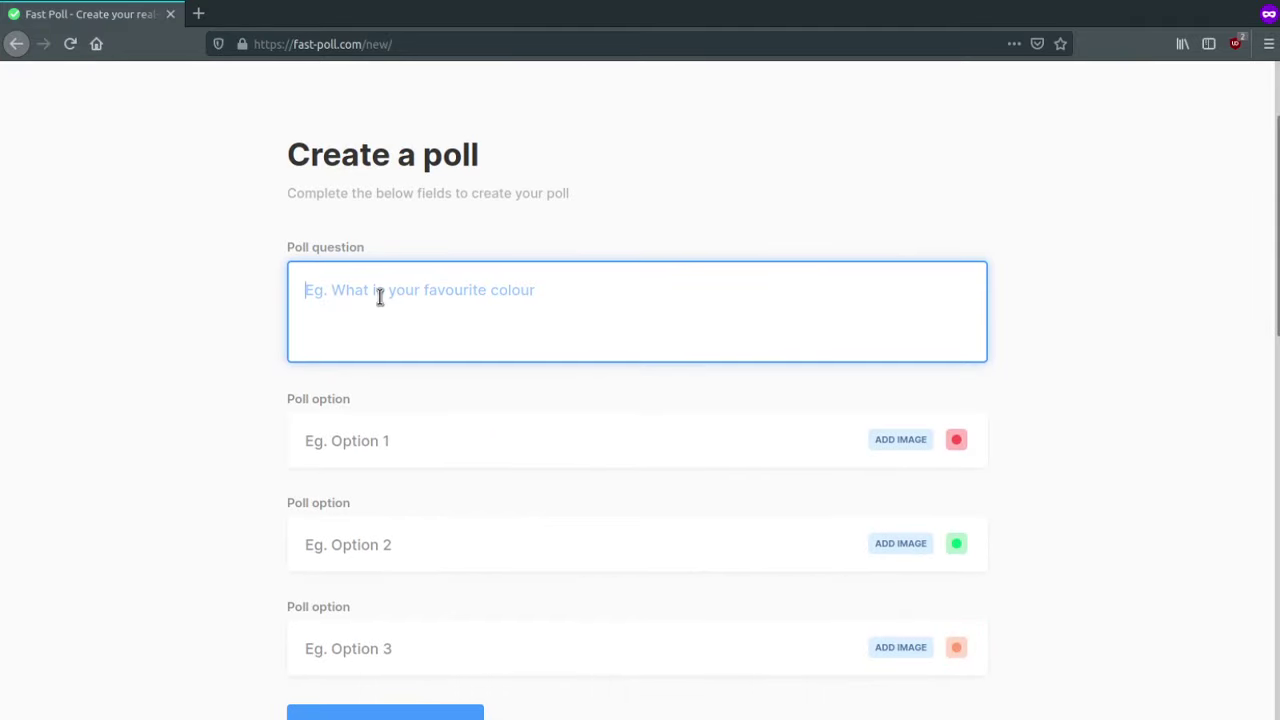
pyautogui.write('s')
pyautogui.press('BackSpace')
pyautogui.write('Που θα πα')
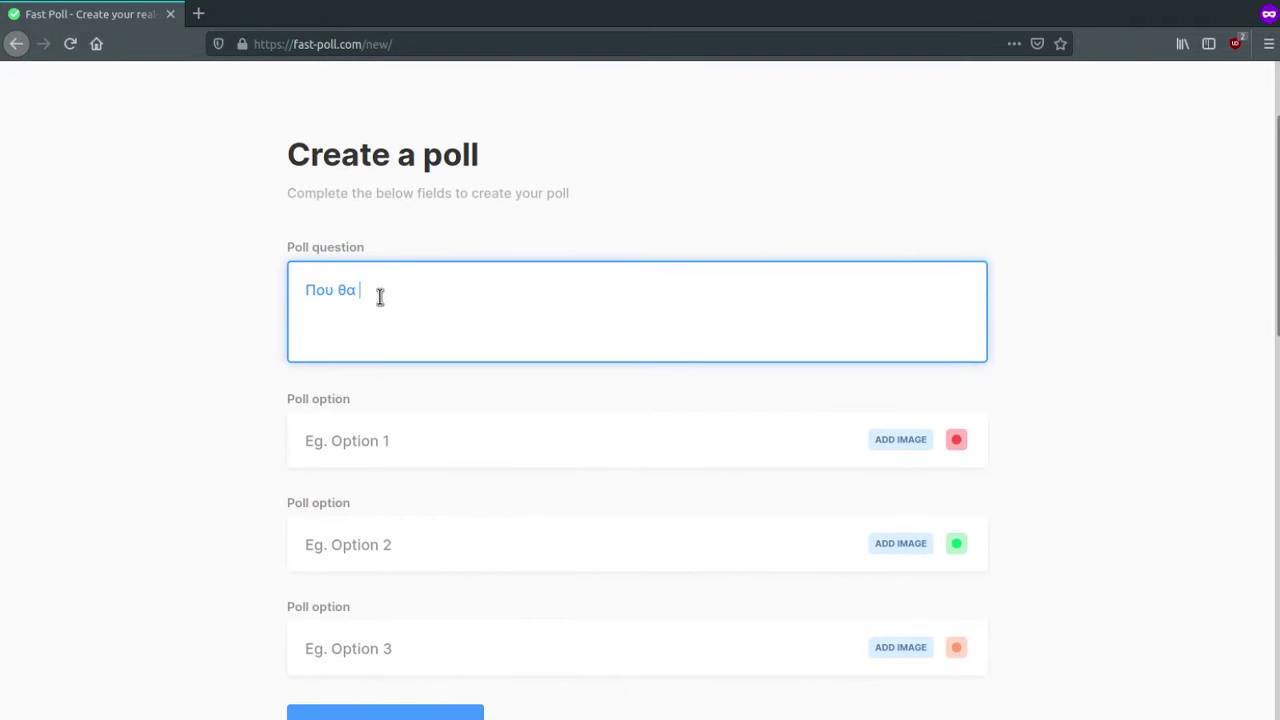
pyautogui.press('BackSpace')
pyautogui.write('όμε εκδρομή')
# Fill in the first three poll options with Κέρκυρα, Χανιά and Ηράκλειο
pyautogui.scroll(-2, 383, 310)
pyautogui.click(366, 347)
pyautogui.write('δ')
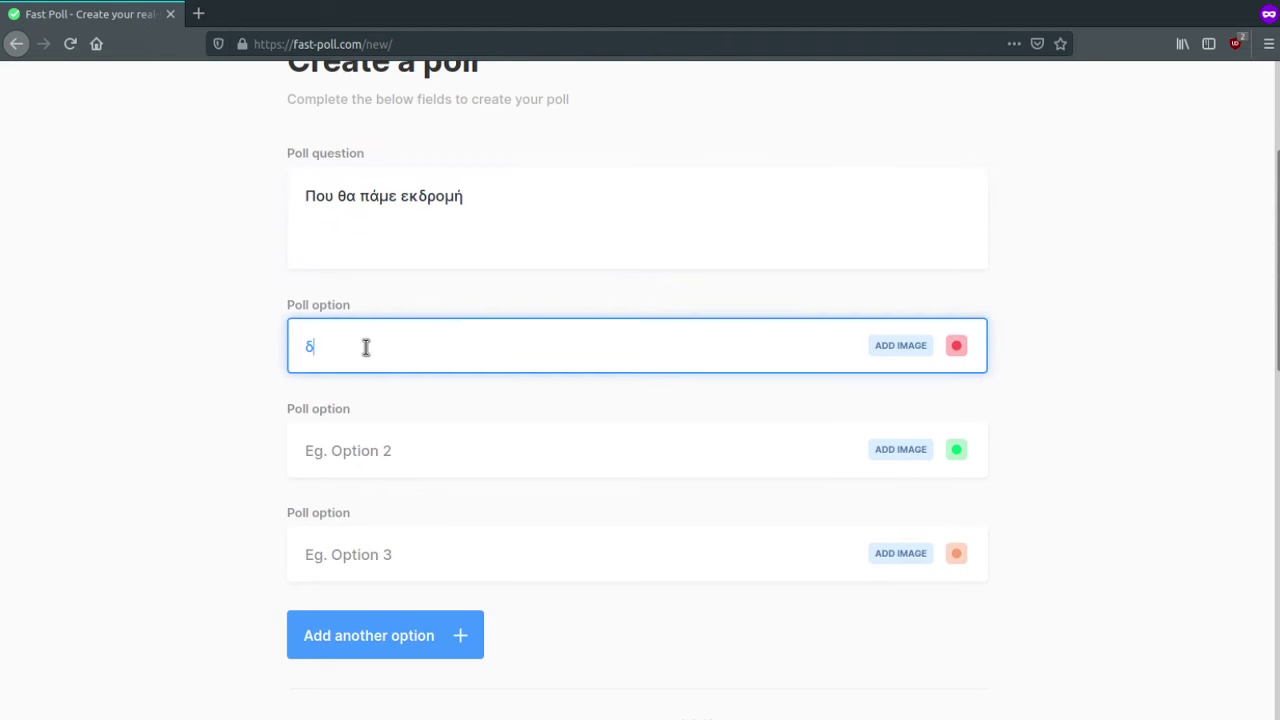
pyautogui.press('BackSpace')
pyautogui.write('Κέρκυρα')
pyautogui.click(353, 454)
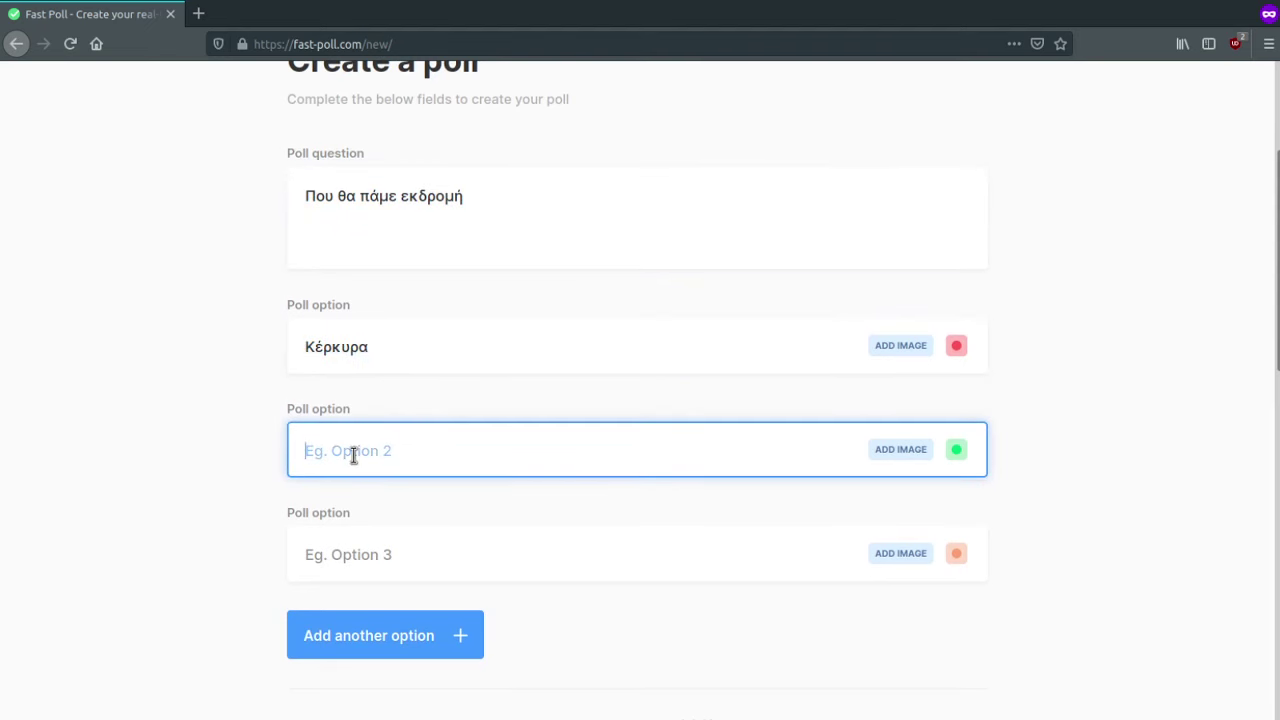
pyautogui.write('Χανιά')
pyautogui.click(320, 552)
pyautogui.write('Ηράκλειο')
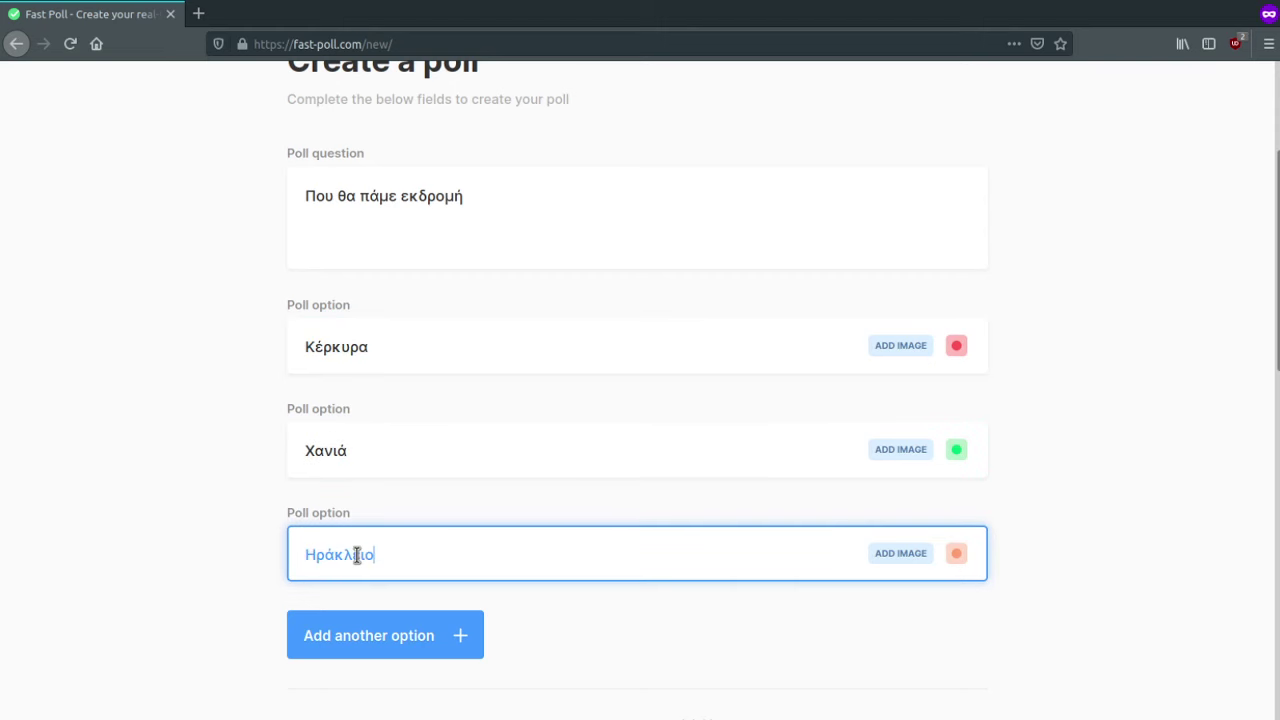
pyautogui.click(266, 456)
# Add a fourth poll option and name it Γιάννενα
pyautogui.scroll(-2, 266, 456)
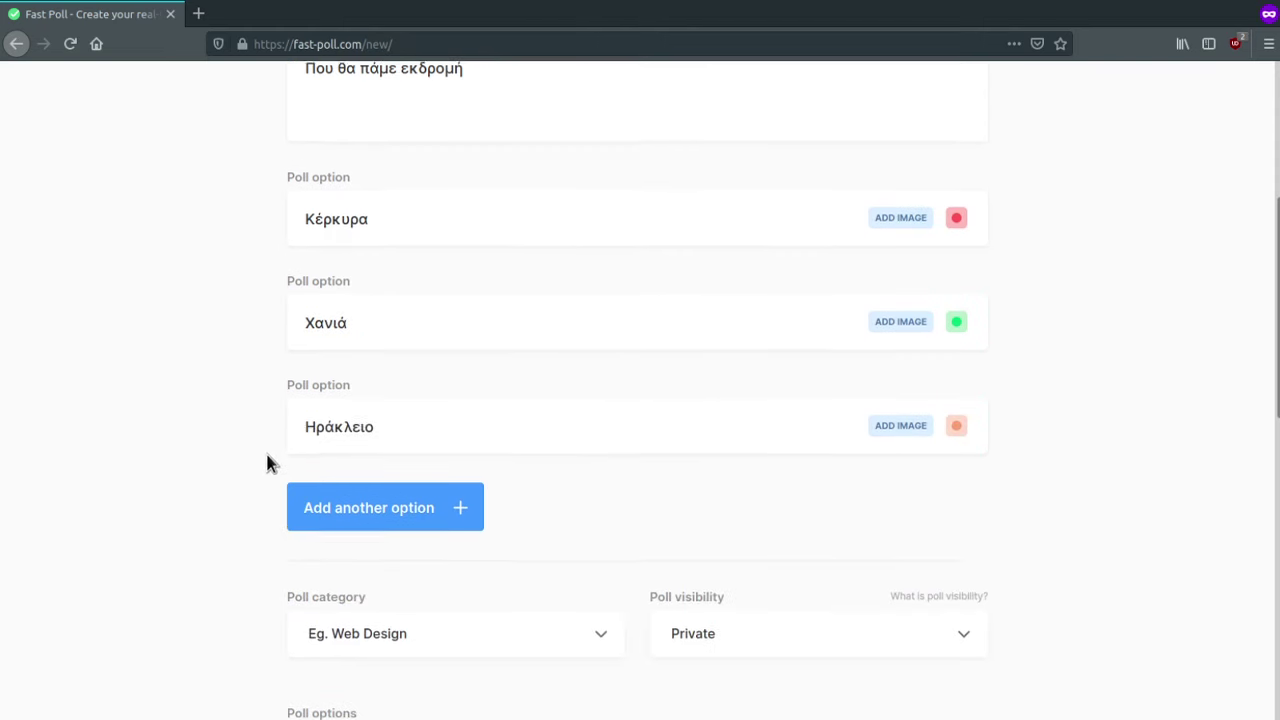
pyautogui.click(390, 503)
pyautogui.scroll(-1, 389, 491)
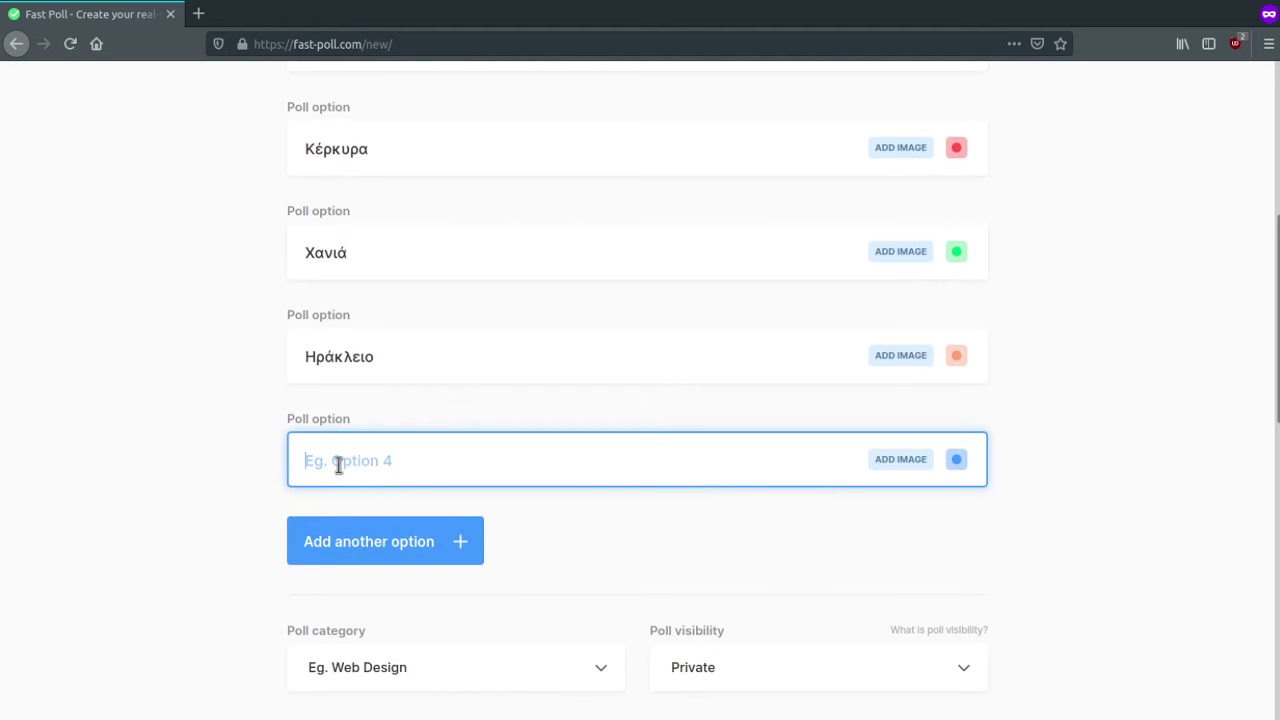
pyautogui.write('Γιάννενα')
pyautogui.click(285, 441)
# Change the colour of the Κέρκυρα option to yellow
pyautogui.scroll(3, 285, 441)
pyautogui.scroll(-3, 291, 371)
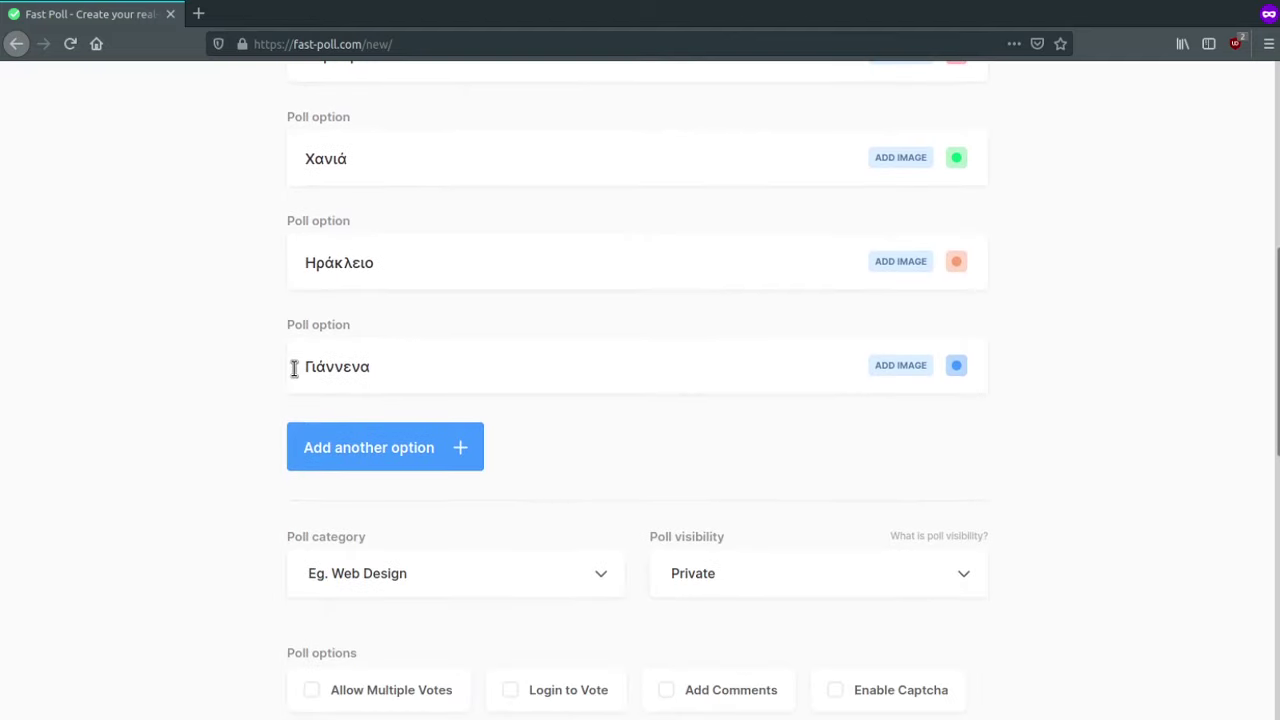
pyautogui.scroll(2, 995, 410)
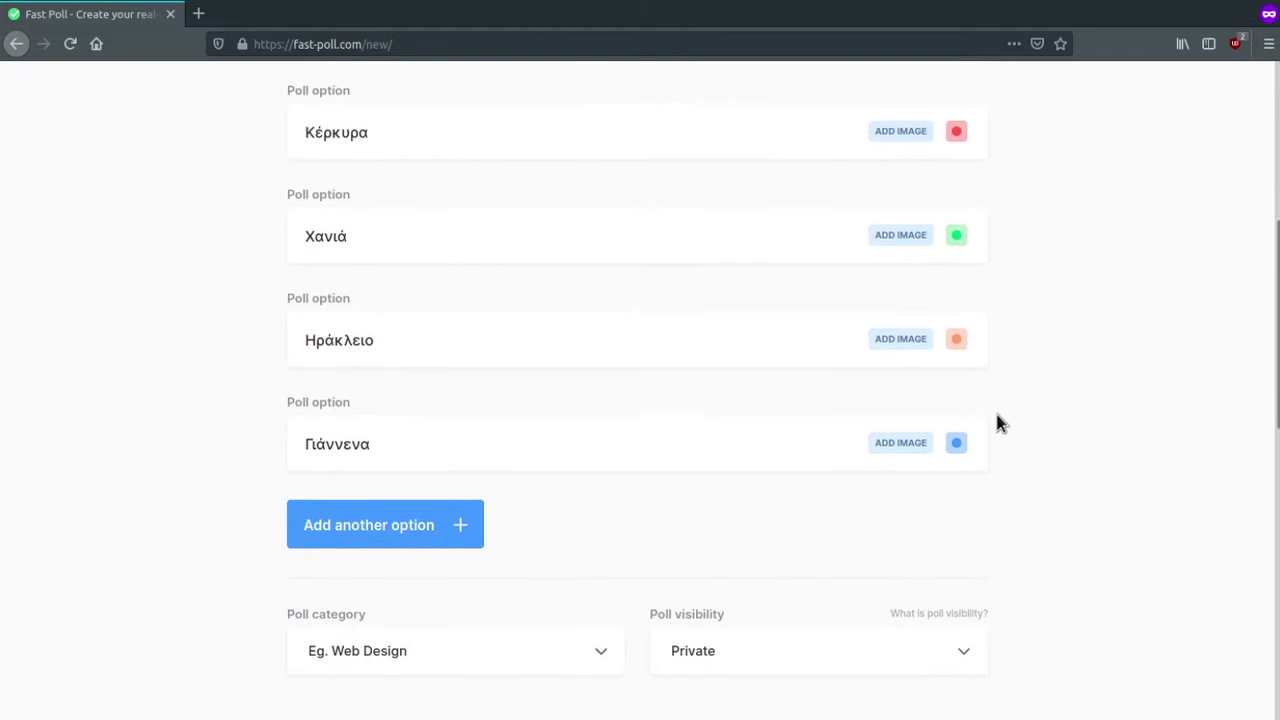
pyautogui.click(958, 244)
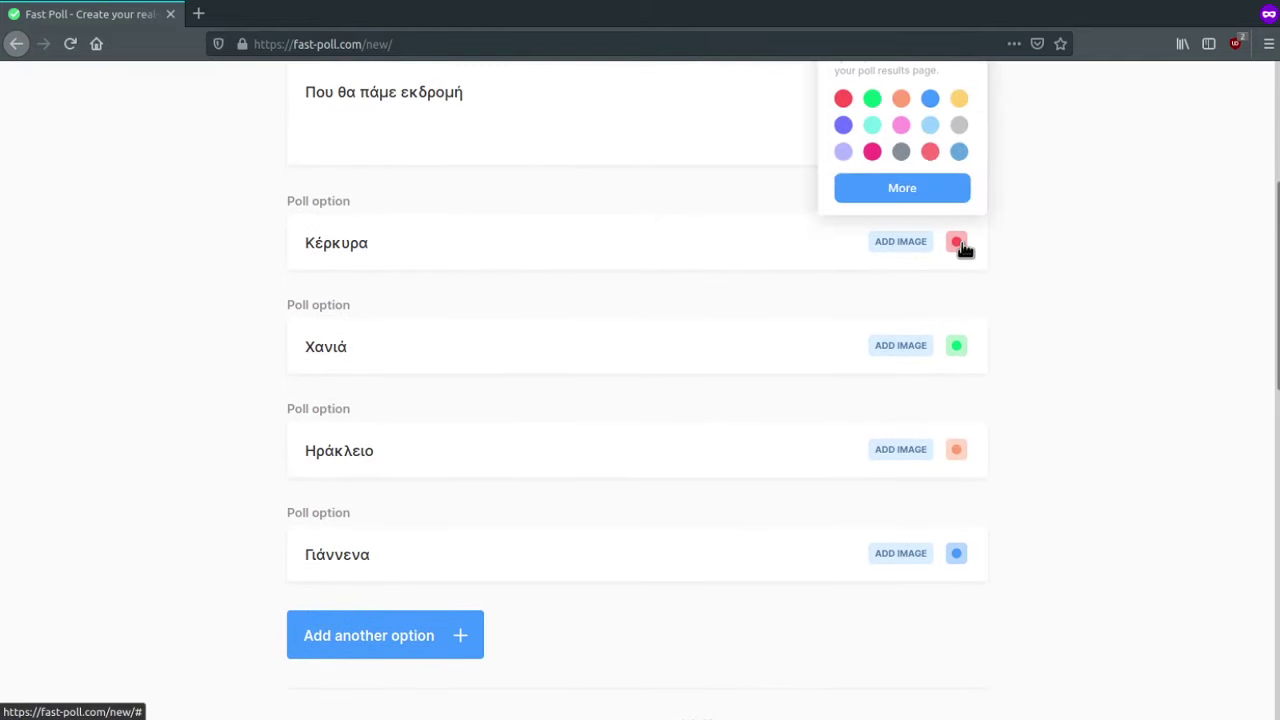
pyautogui.click(959, 99)
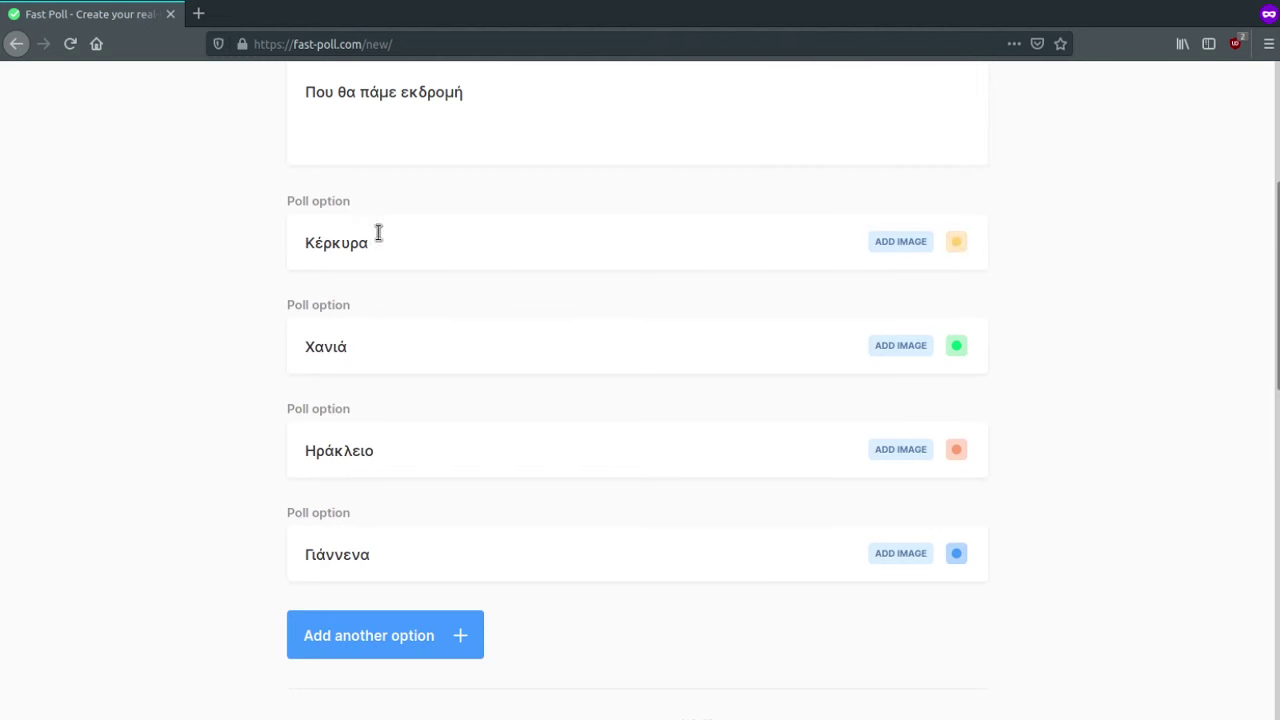
# Set the poll category to Social
pyautogui.scroll(-2, 120, 355)
pyautogui.scroll(-2, 120, 352)
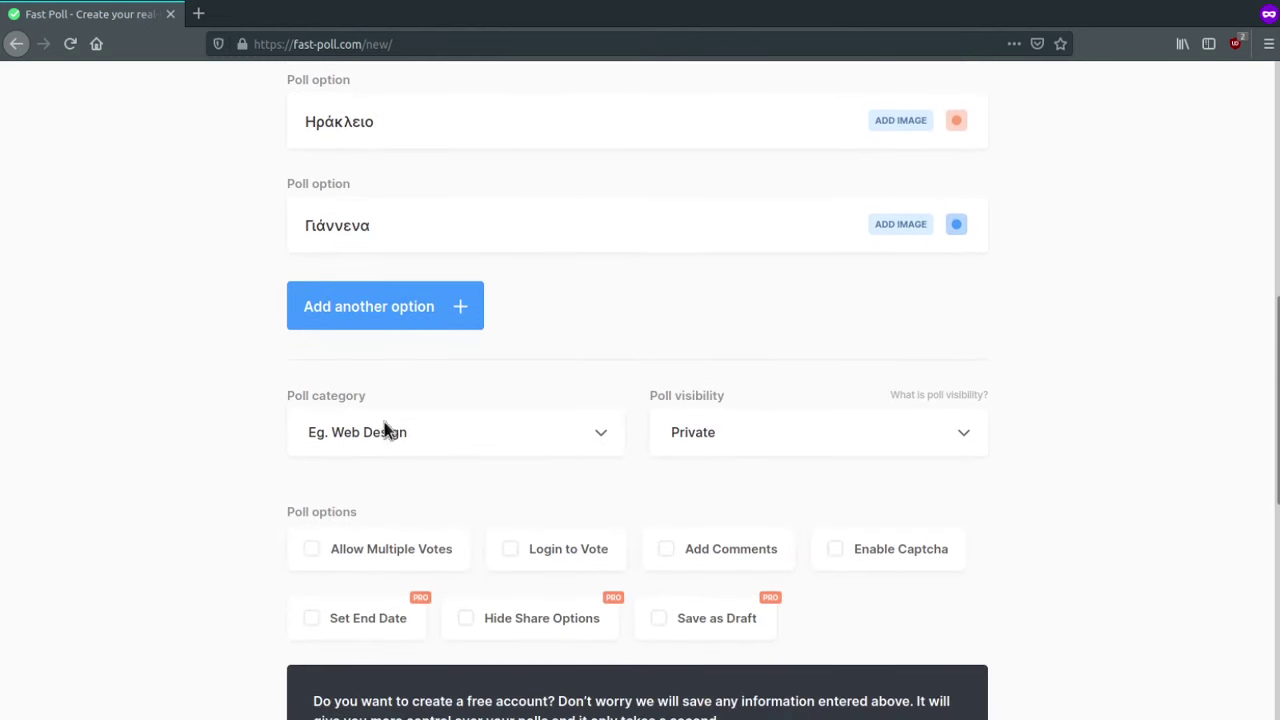
pyautogui.click(520, 438)
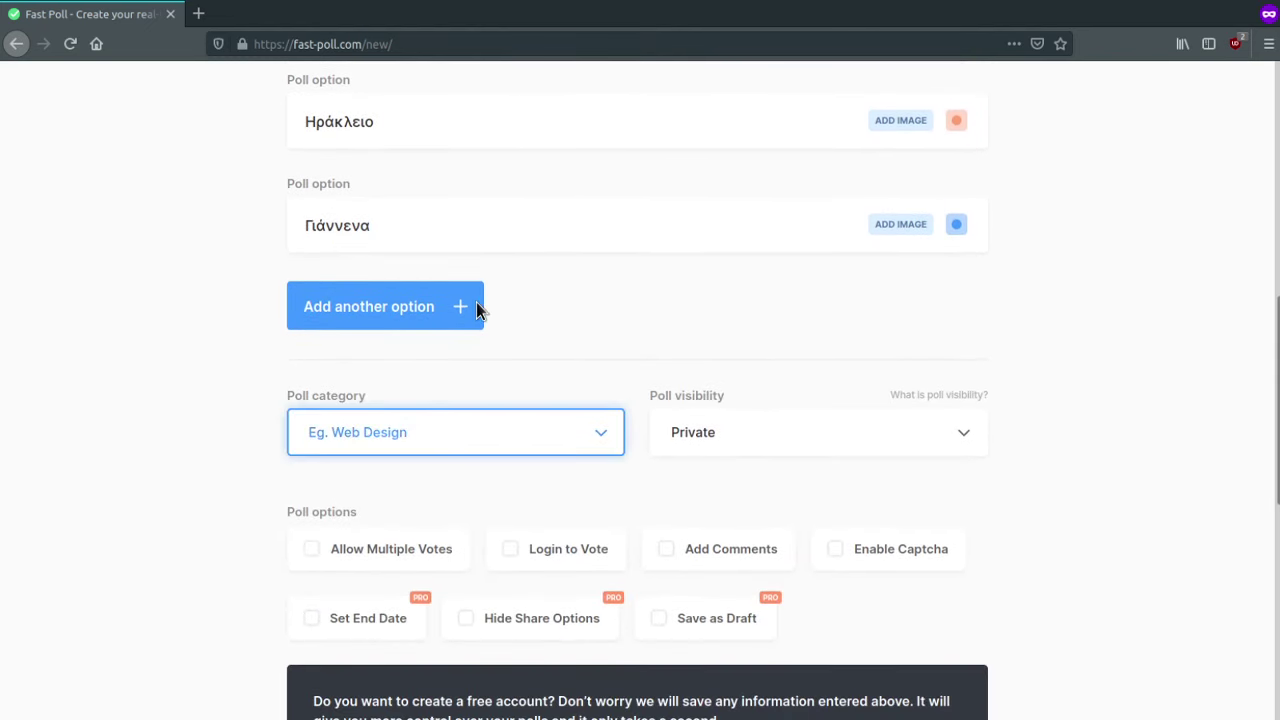
pyautogui.press('s')
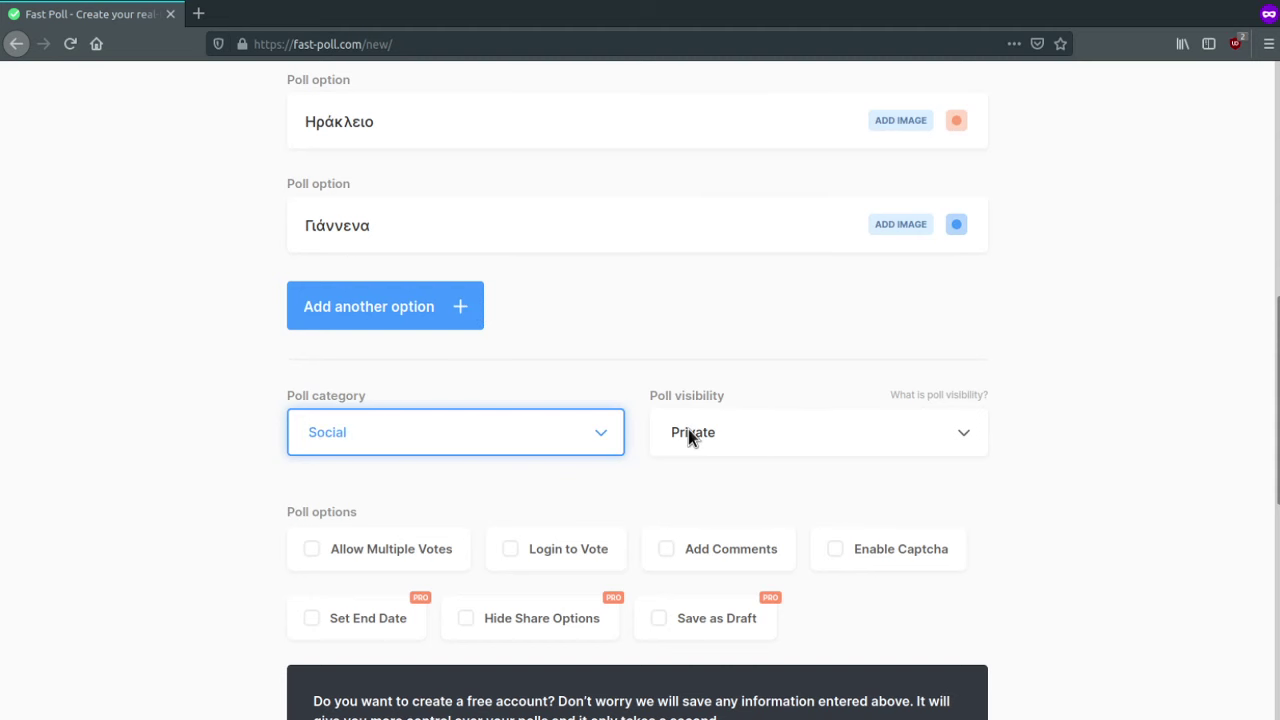
# Keep the poll visibility on Private and create the poll without any extra poll options
pyautogui.click(821, 433)
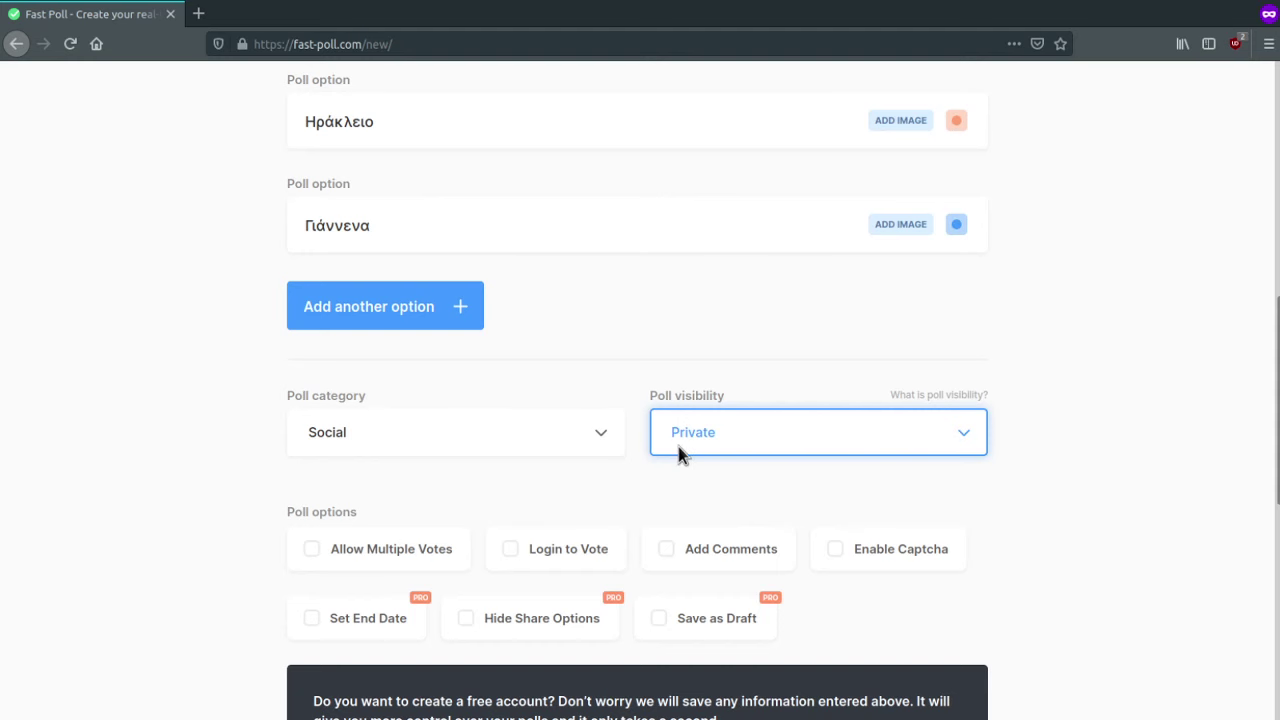
pyautogui.scroll(-5, 603, 443)
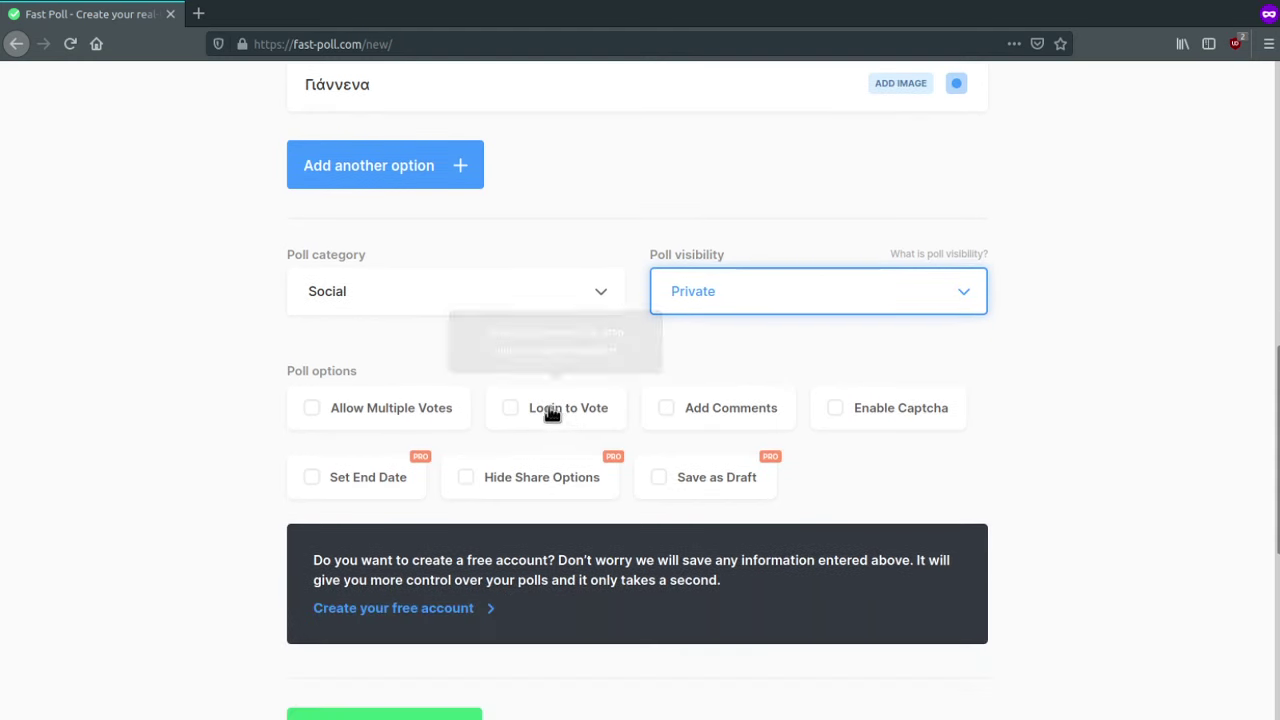
pyautogui.click(215, 297)
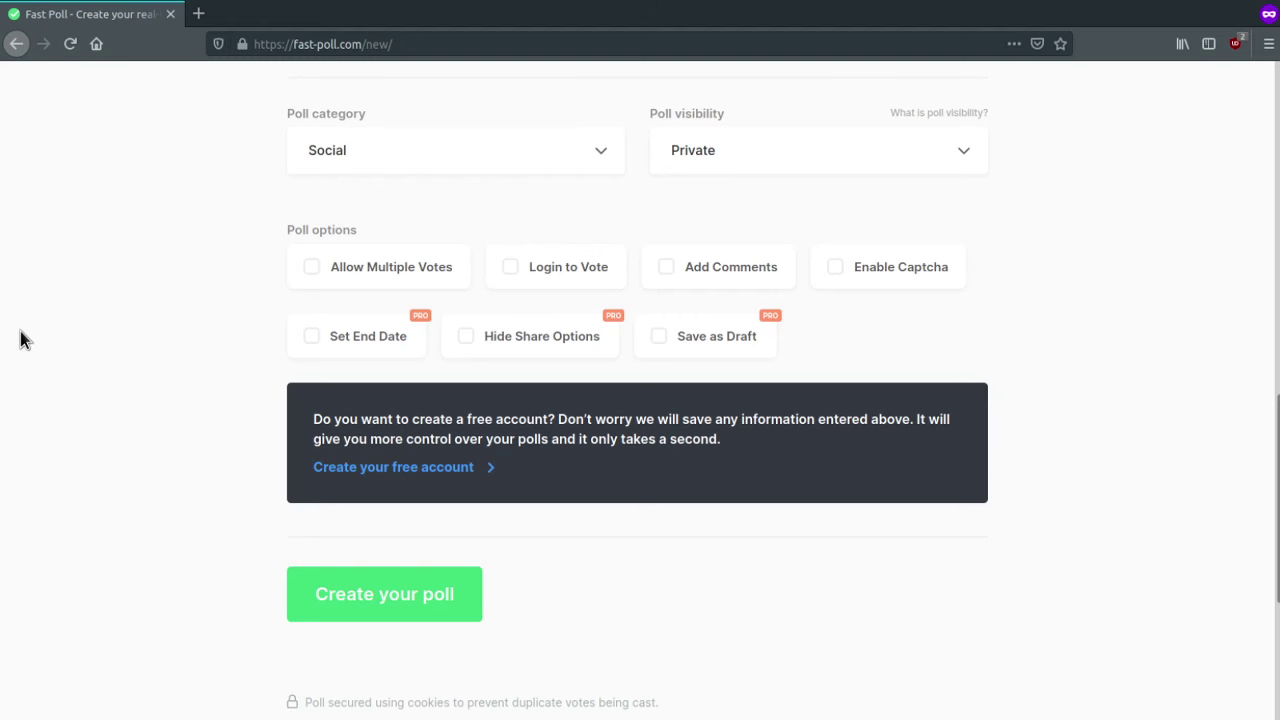
pyautogui.click(376, 603)
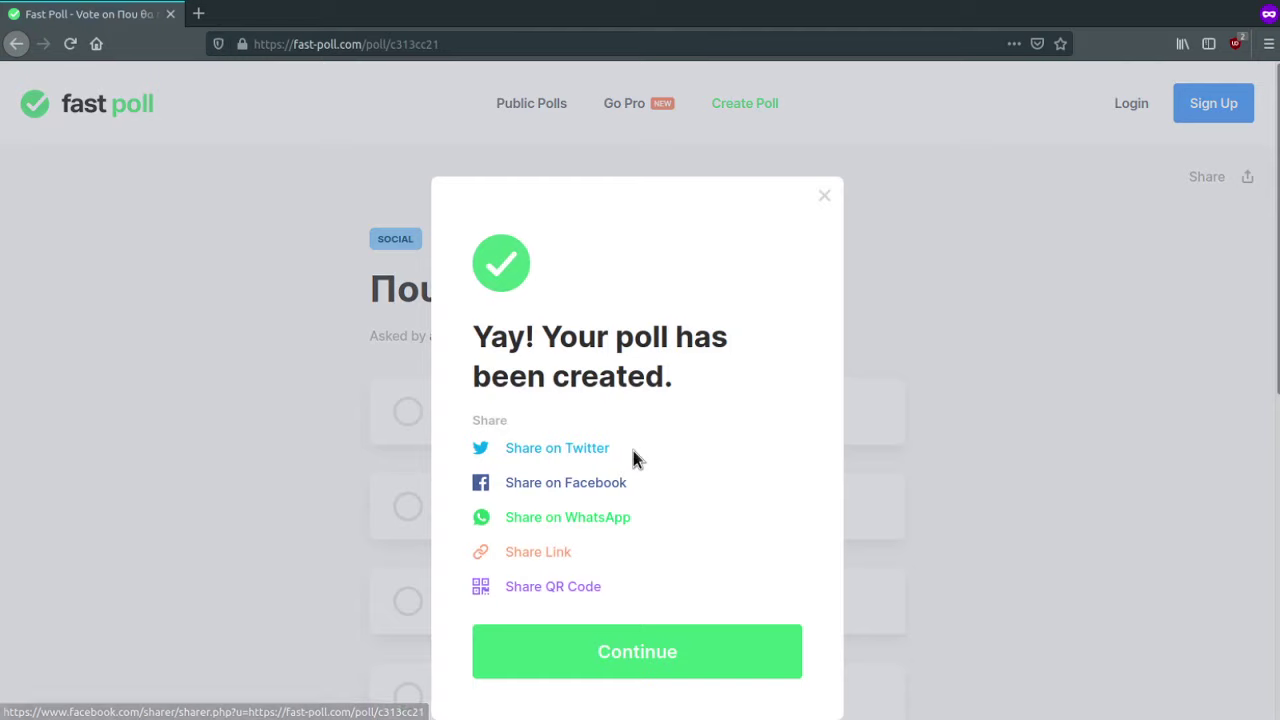
# Open the new poll's share links, copy the poll vote link and close the sharing dialog
pyautogui.scroll(-2, 633, 450)
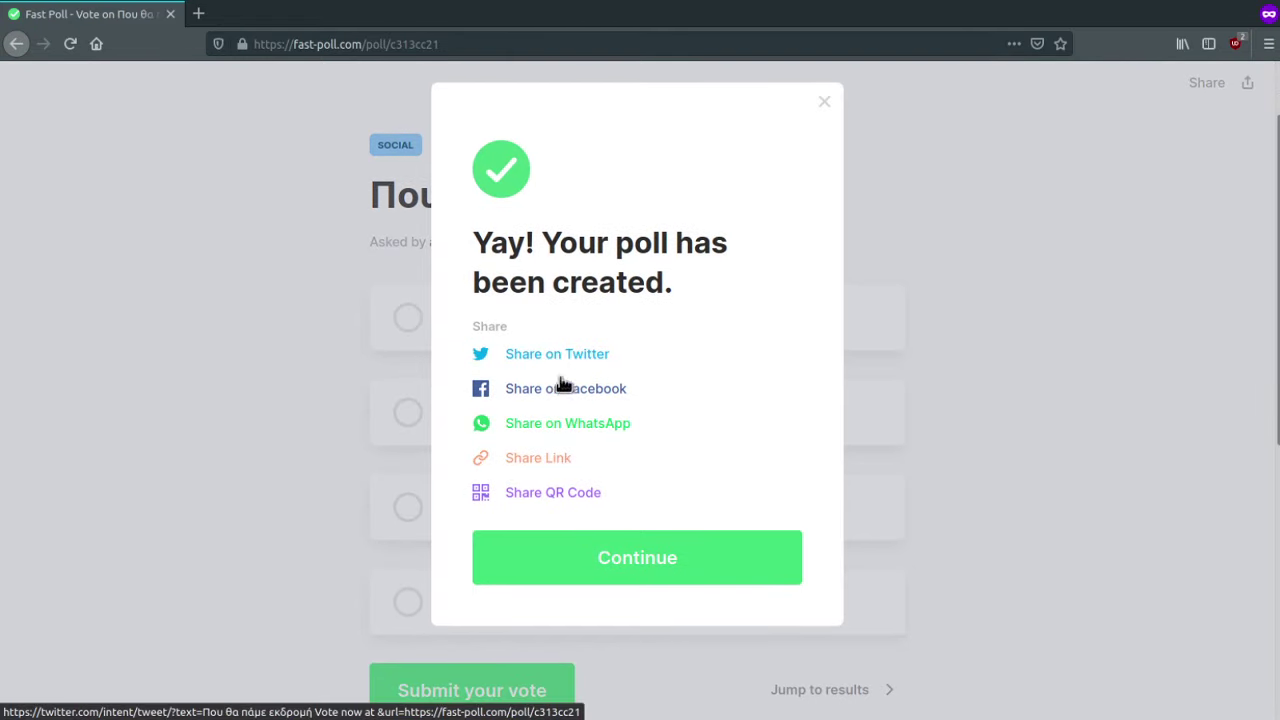
pyautogui.click(558, 459)
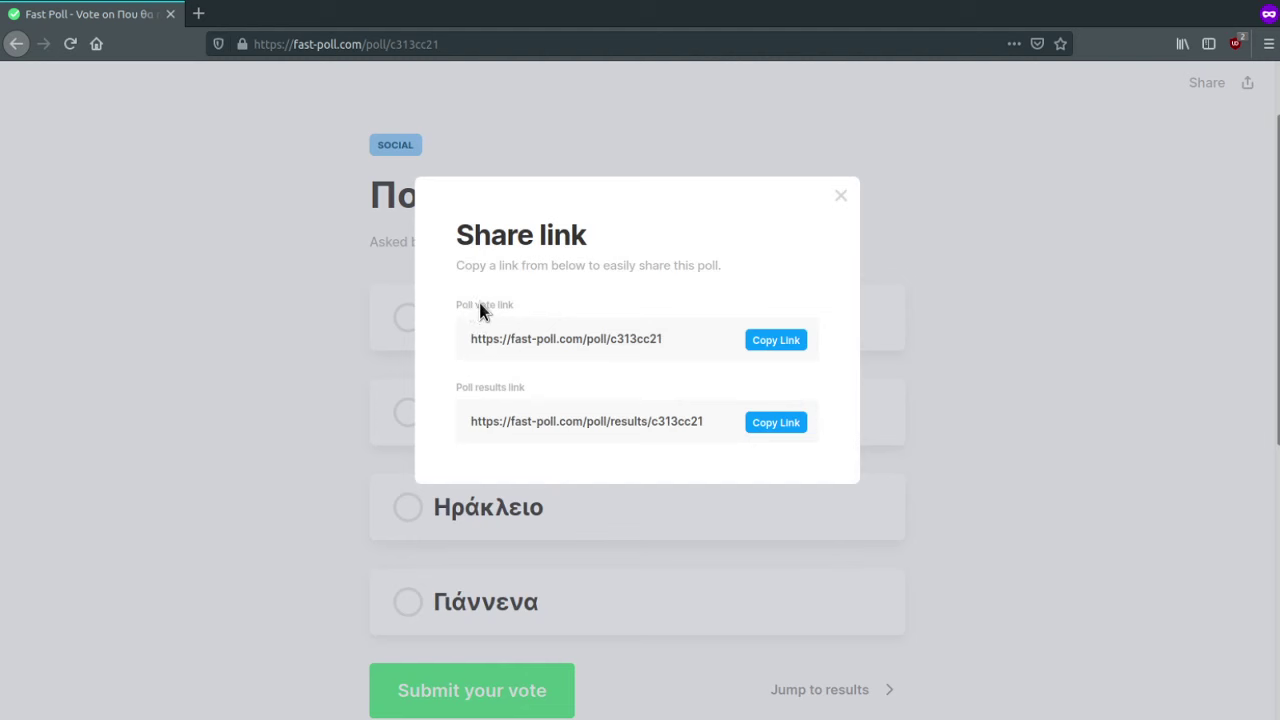
pyautogui.click(515, 338)
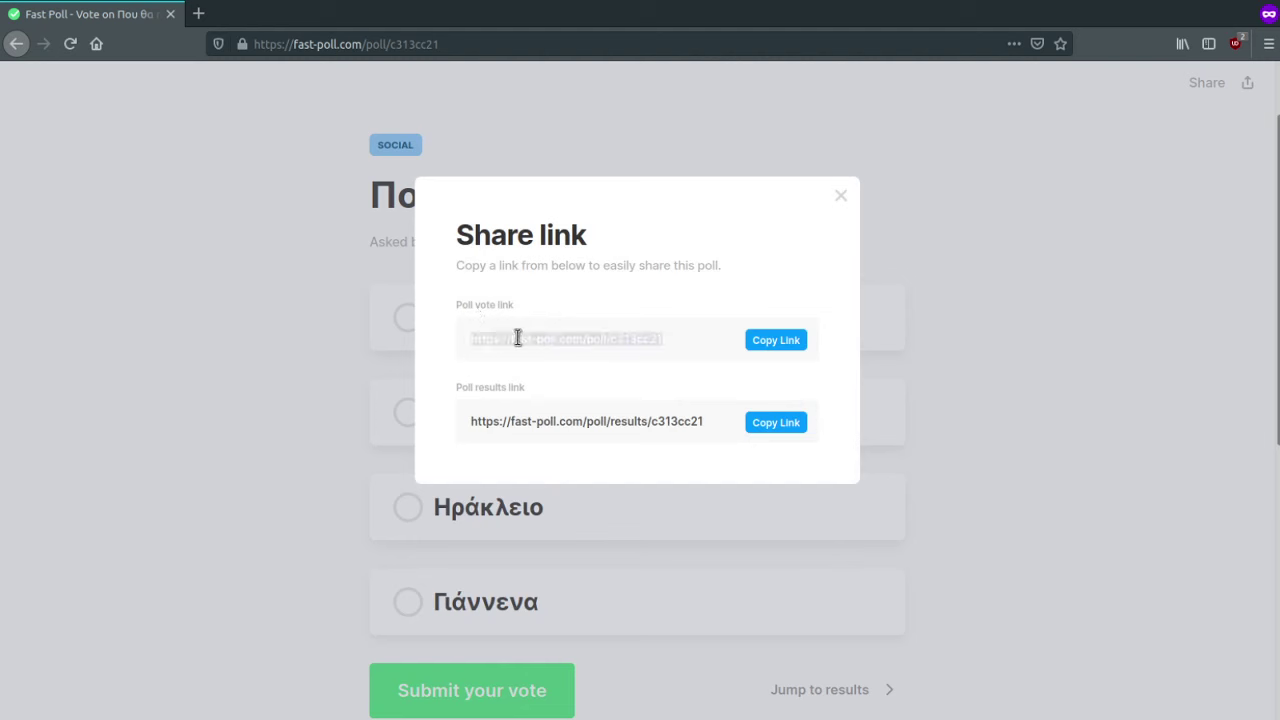
pyautogui.click(596, 339)
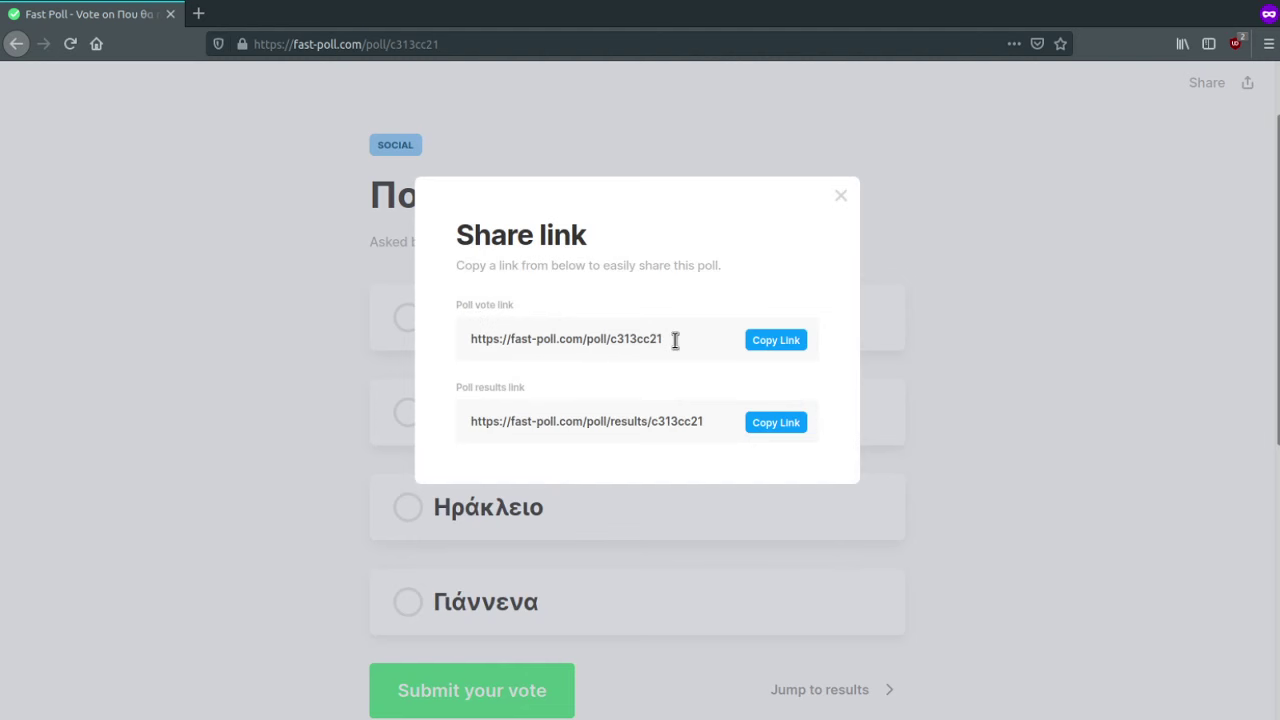
pyautogui.click(770, 345)
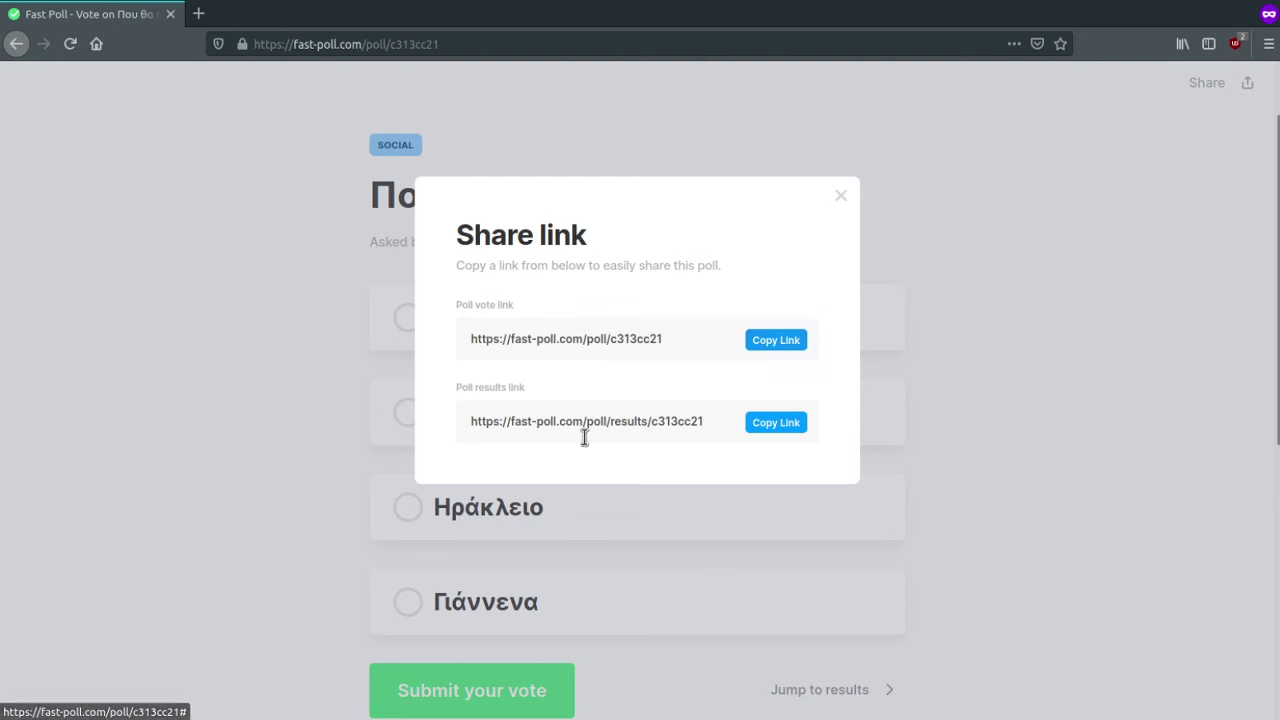
pyautogui.moveTo(489, 421); pyautogui.dragTo(716, 419)
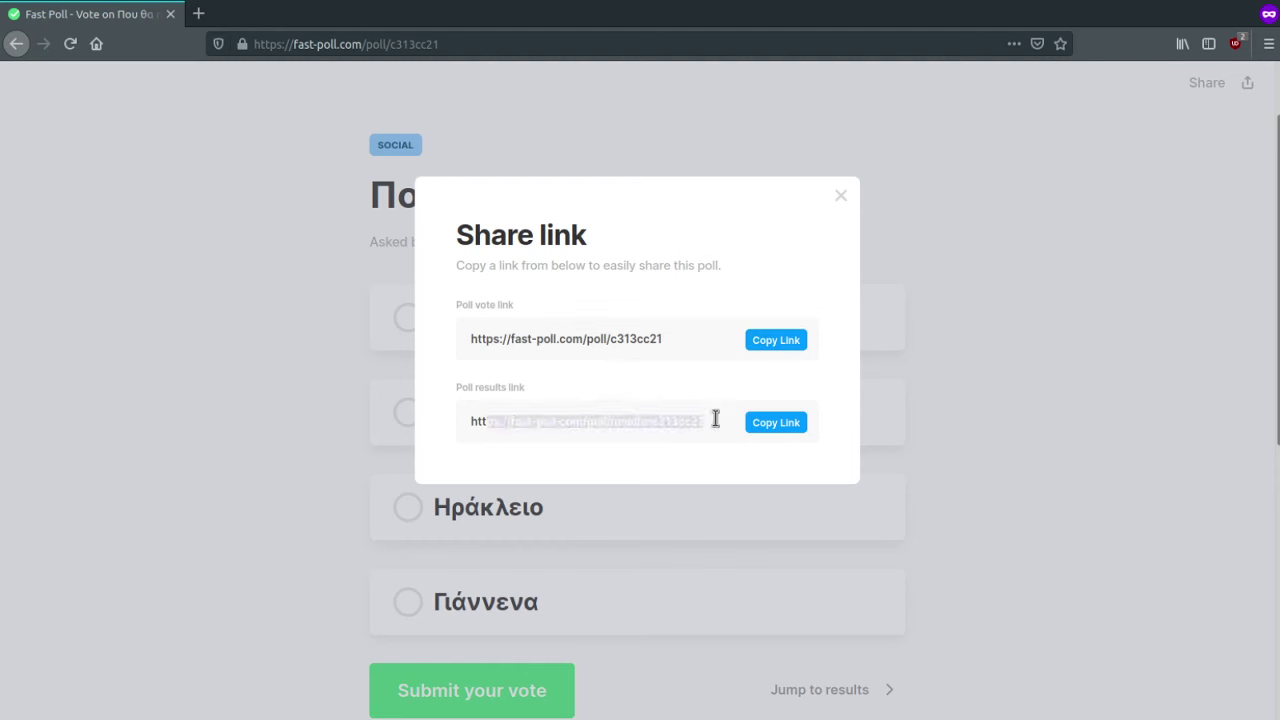
pyautogui.click(626, 414)
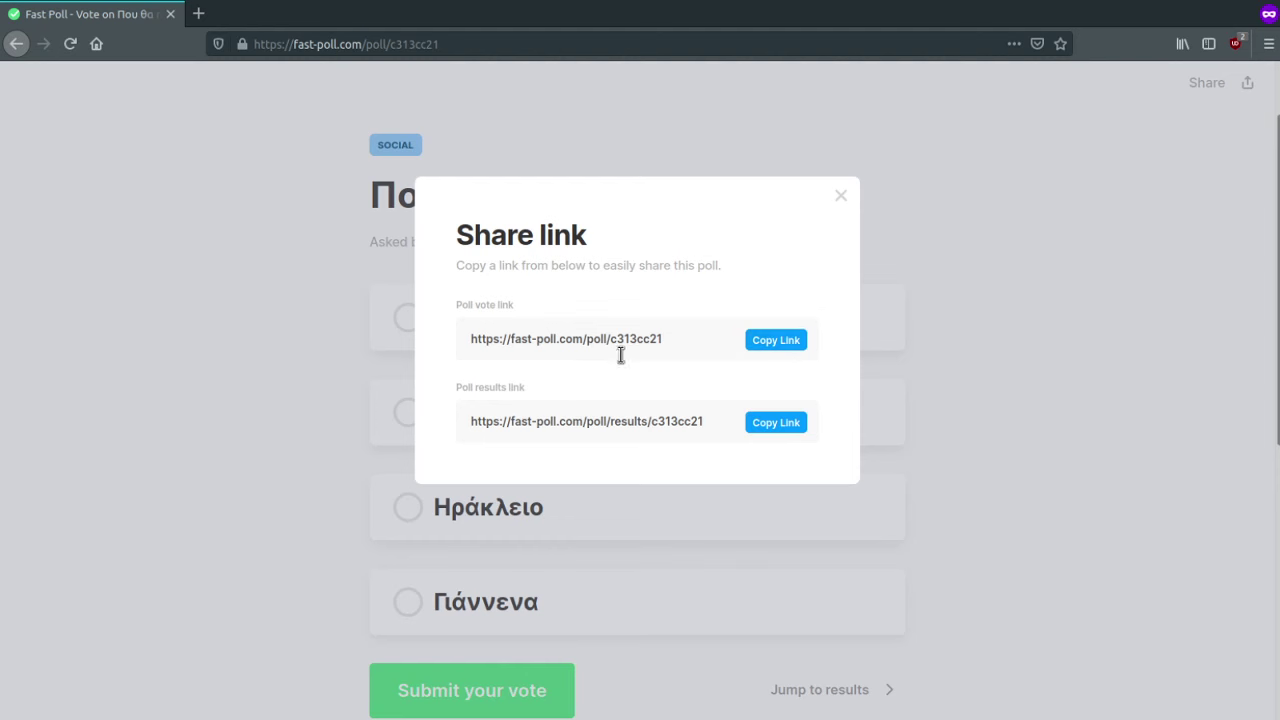
pyautogui.click(769, 345)
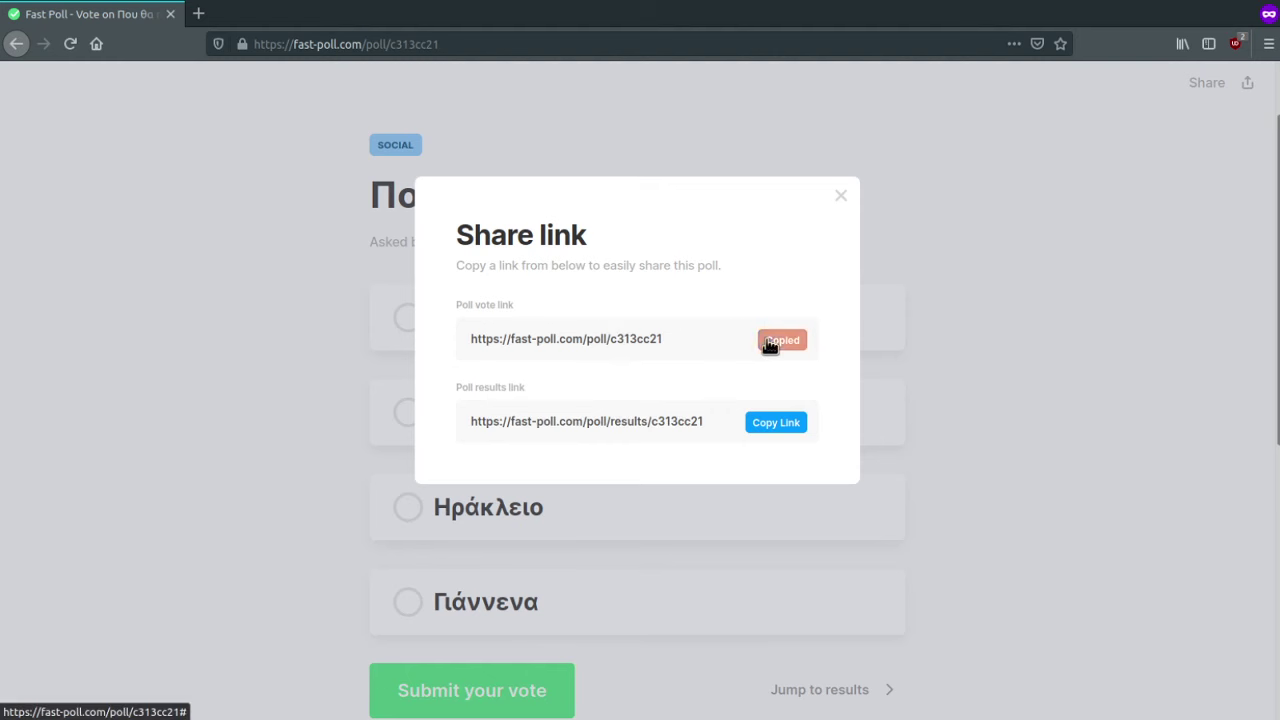
pyautogui.click(840, 199)
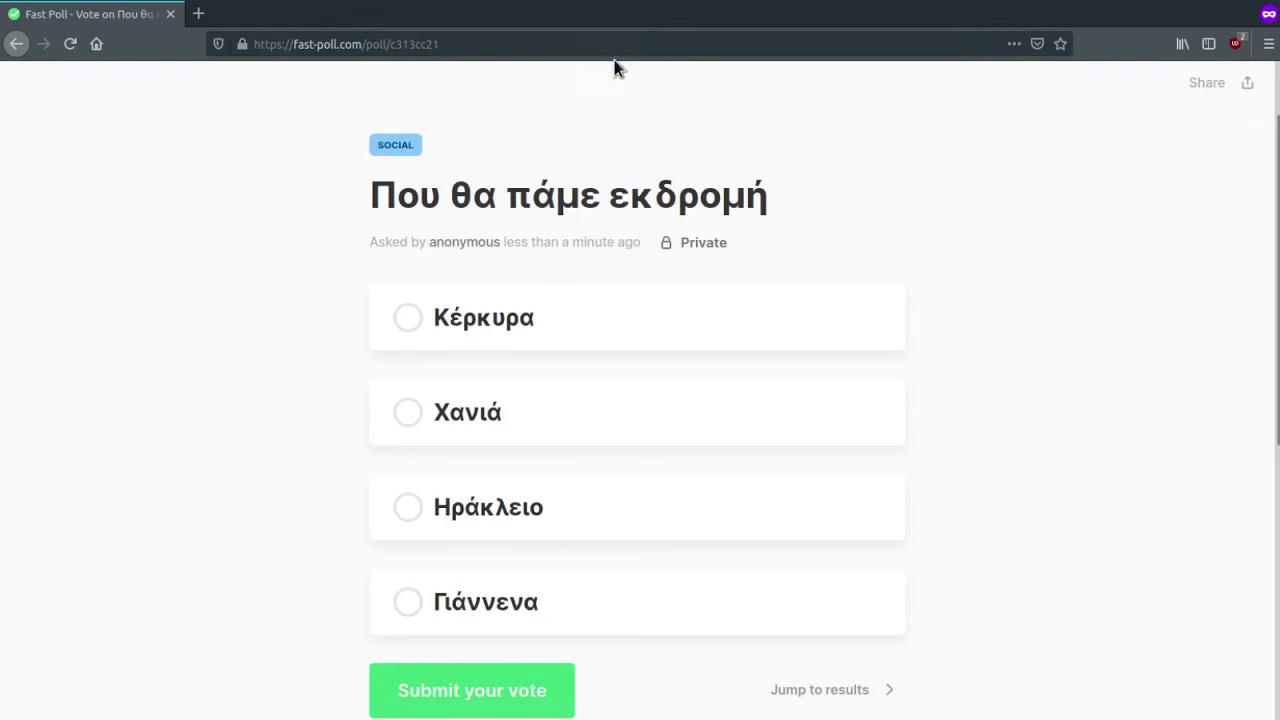
# Vote for Χανιά in the poll and submit the vote
pyautogui.click(451, 410)
pyautogui.scroll(-1, 557, 486)
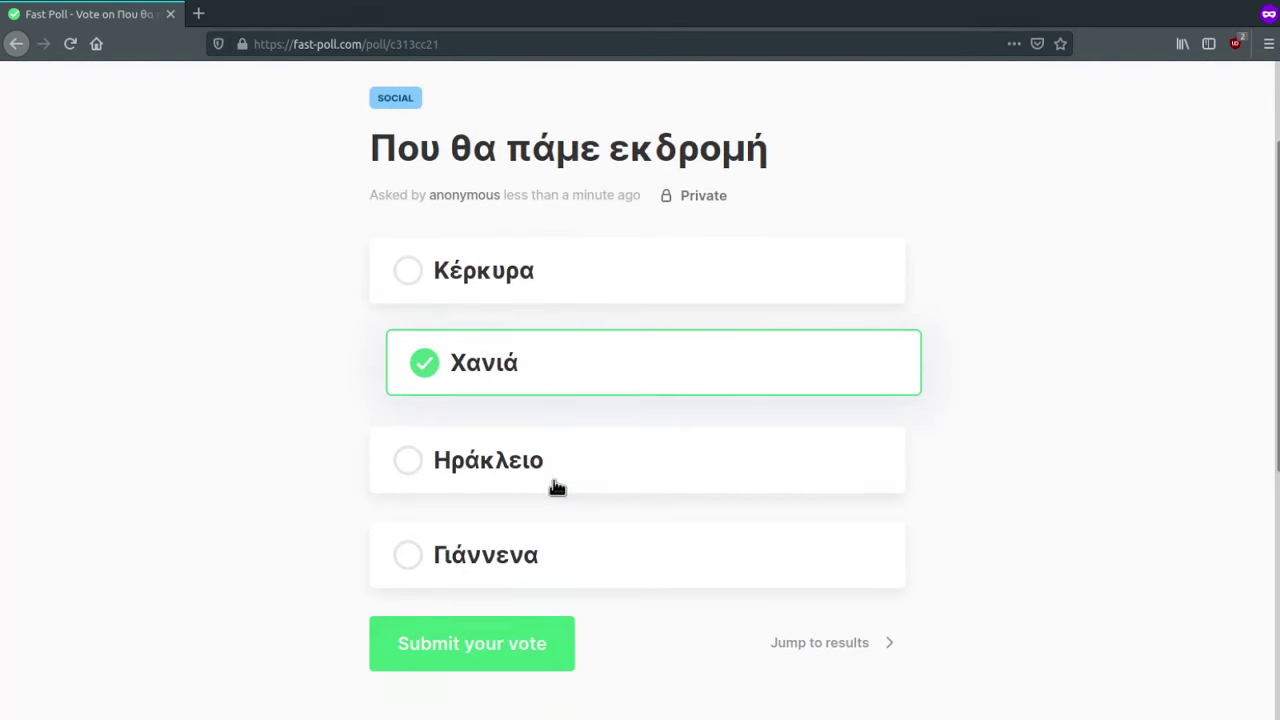
pyautogui.click(503, 650)
# Examine the poll's results page, including each destination's vote share, the vote total and the sharing options
pyautogui.scroll(-3, 158, 456)
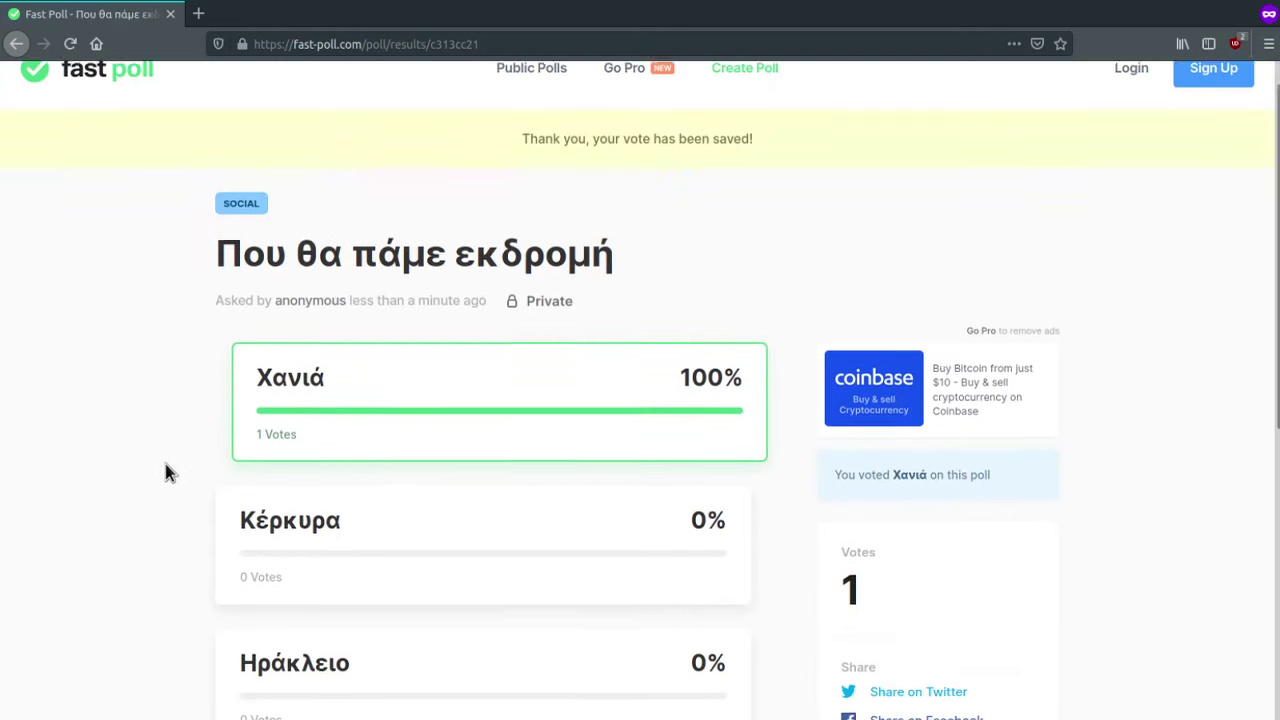
pyautogui.scroll(-5, 180, 470)
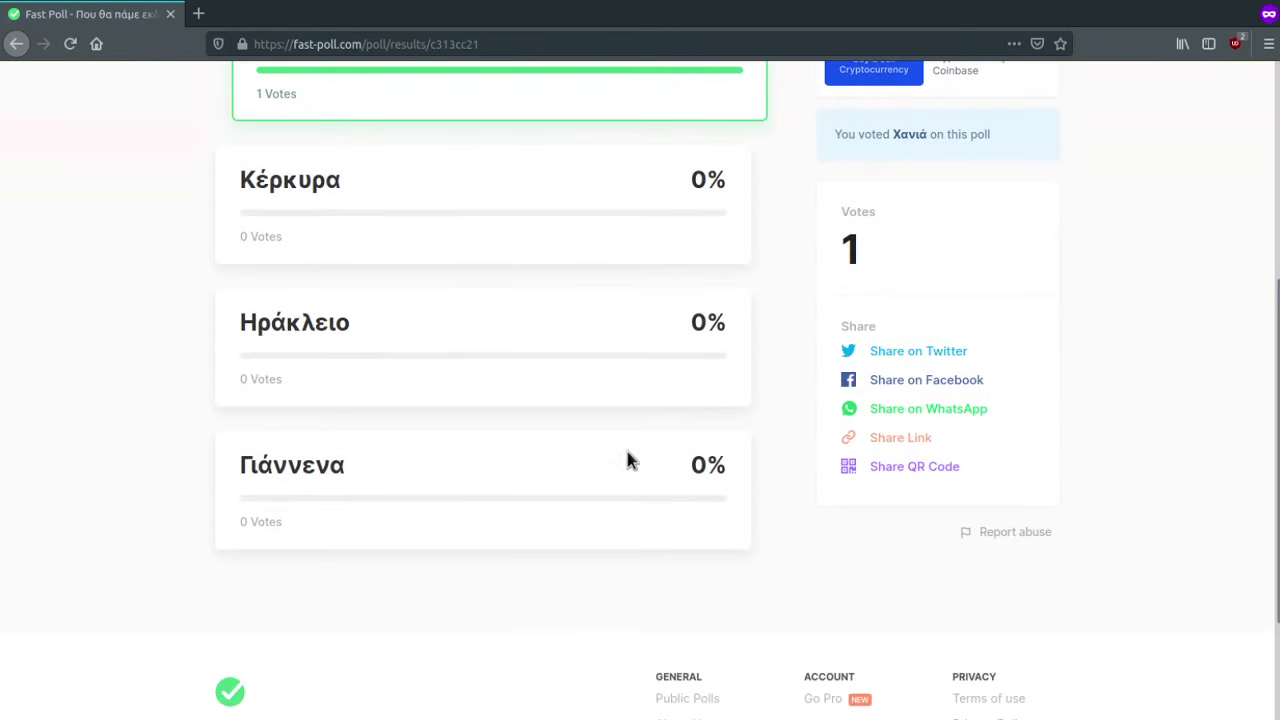
pyautogui.scroll(3, 644, 450)
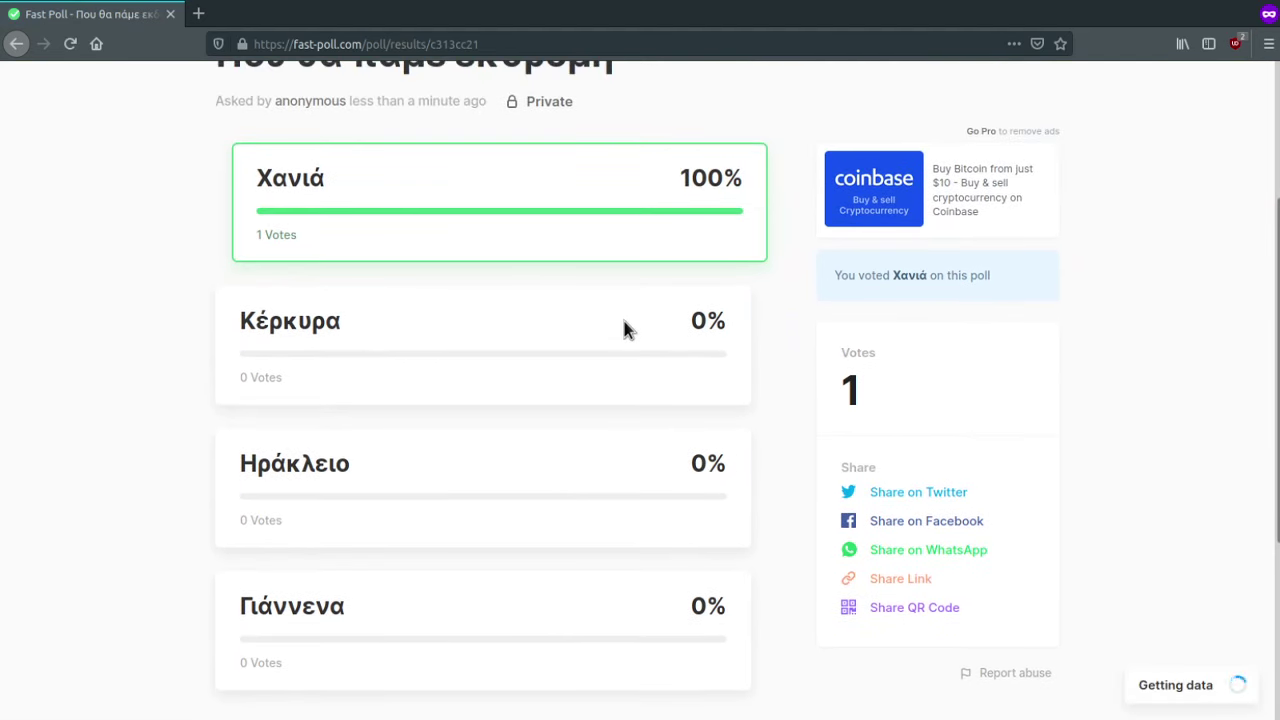
pyautogui.scroll(3, 624, 321)
pyautogui.scroll(-3, 625, 330)
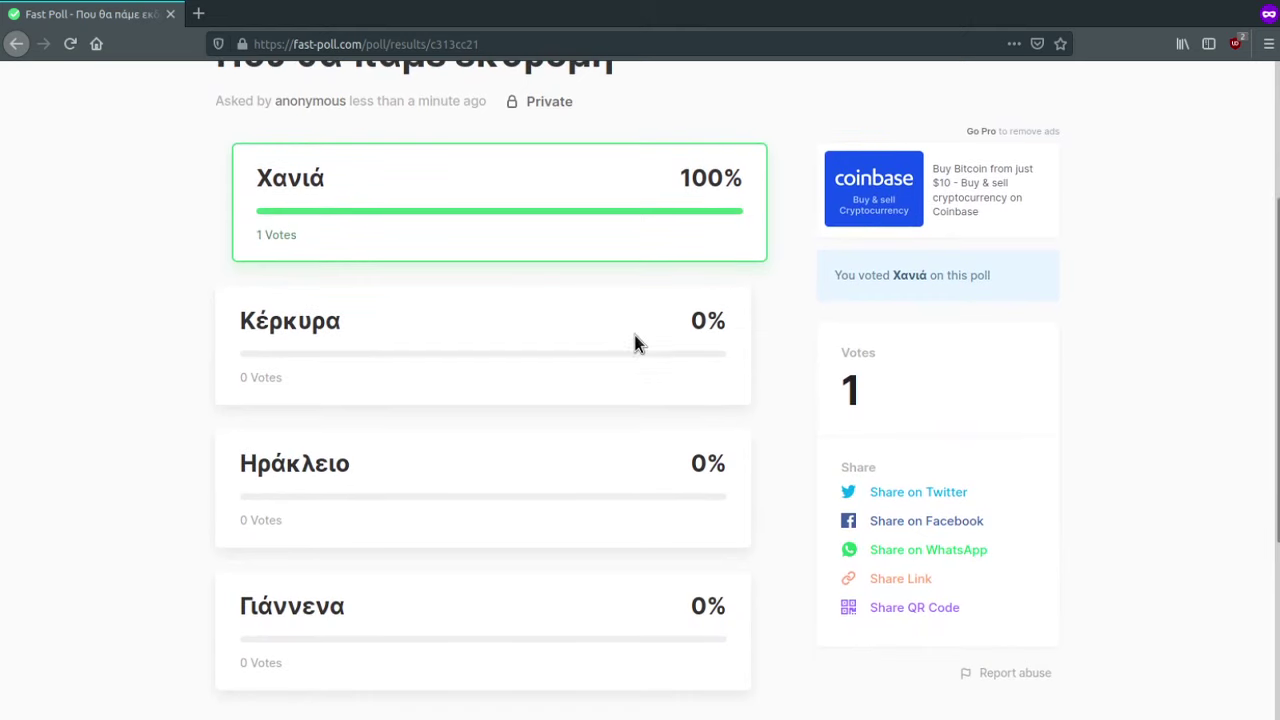
pyautogui.scroll(-3, 731, 390)
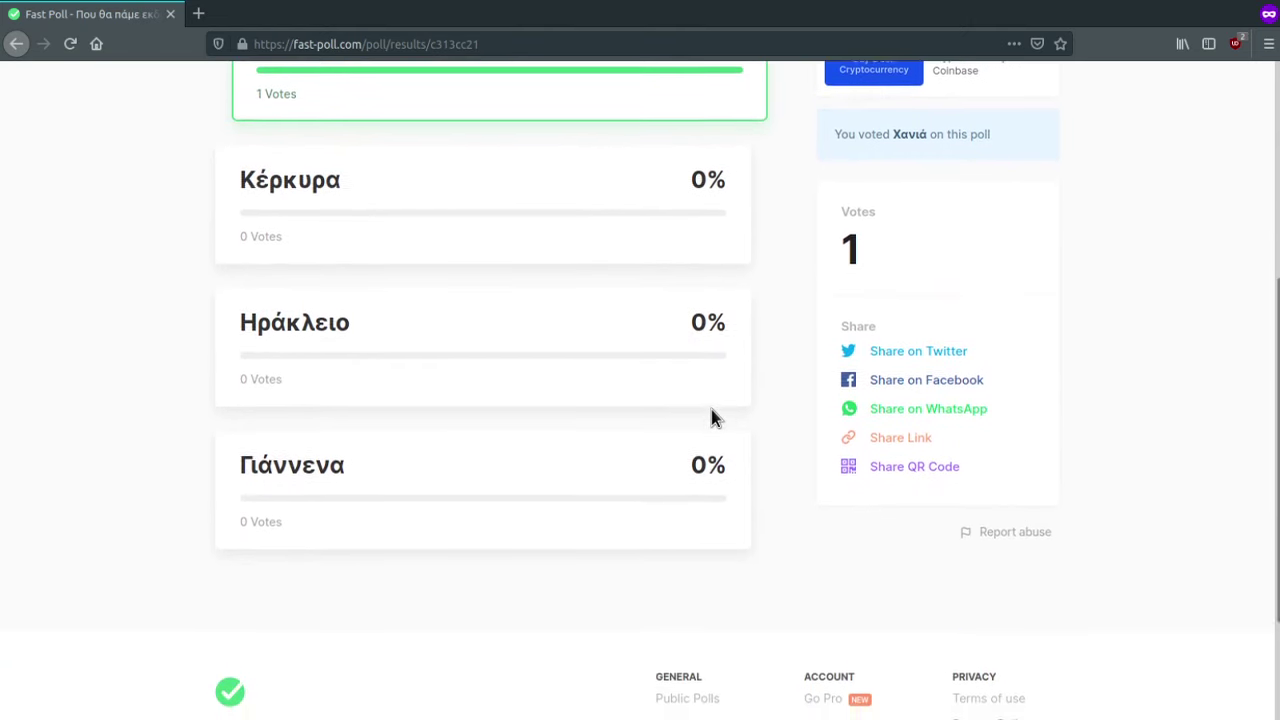
pyautogui.scroll(3, 708, 408)
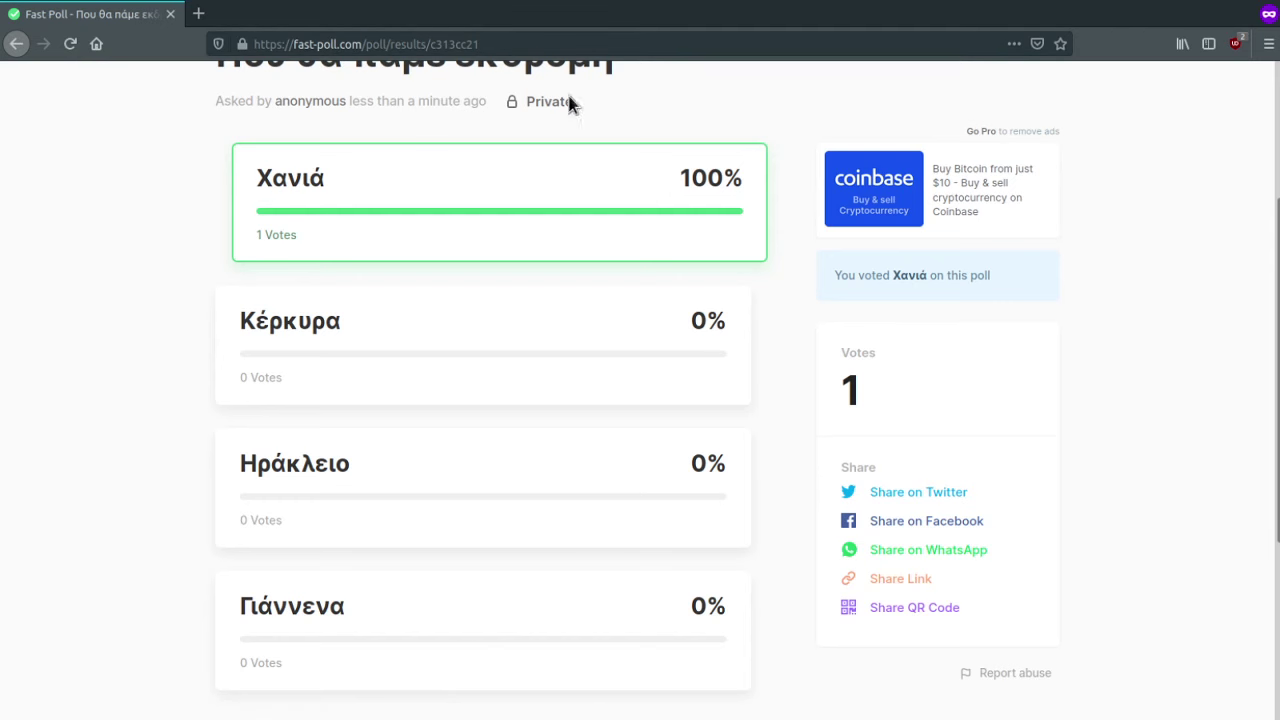
pyautogui.click(893, 578)
pyautogui.scroll(3, 380, 402)
pyautogui.scroll(-3, 402, 372)
pyautogui.scroll(-1, 401, 366)
pyautogui.scroll(3, 492, 365)
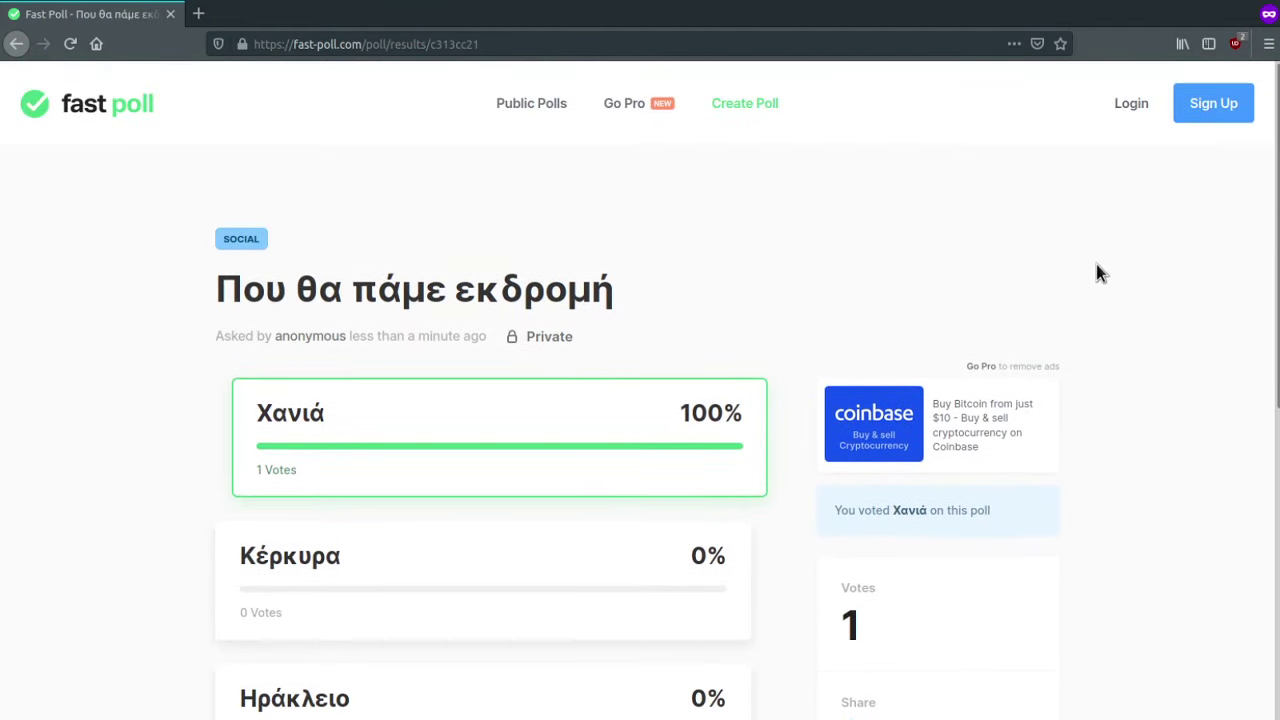